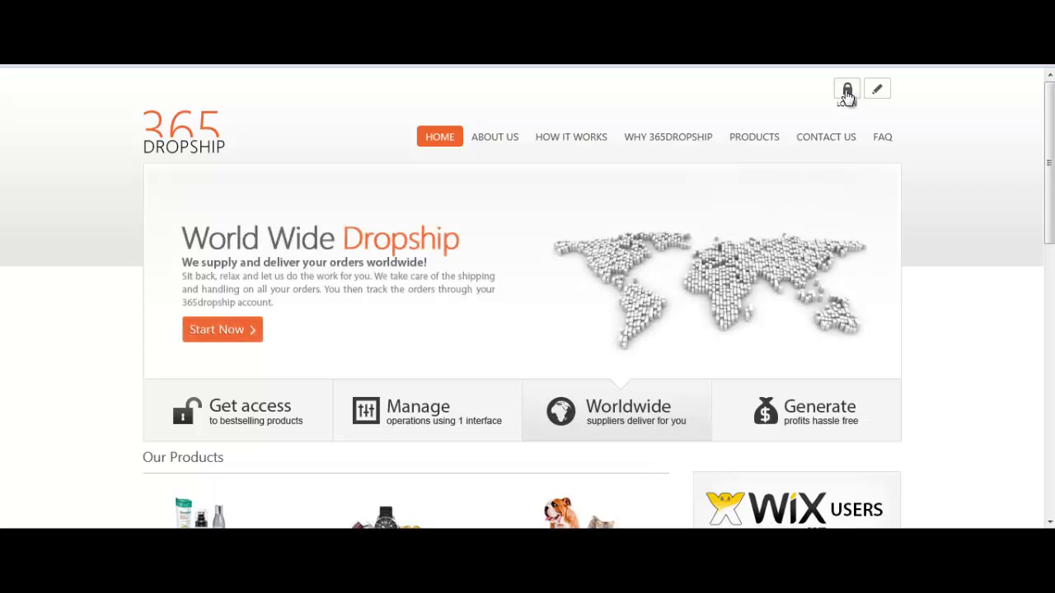
Log in to 365Dropship with the account user name and password.
left_click(847, 91)
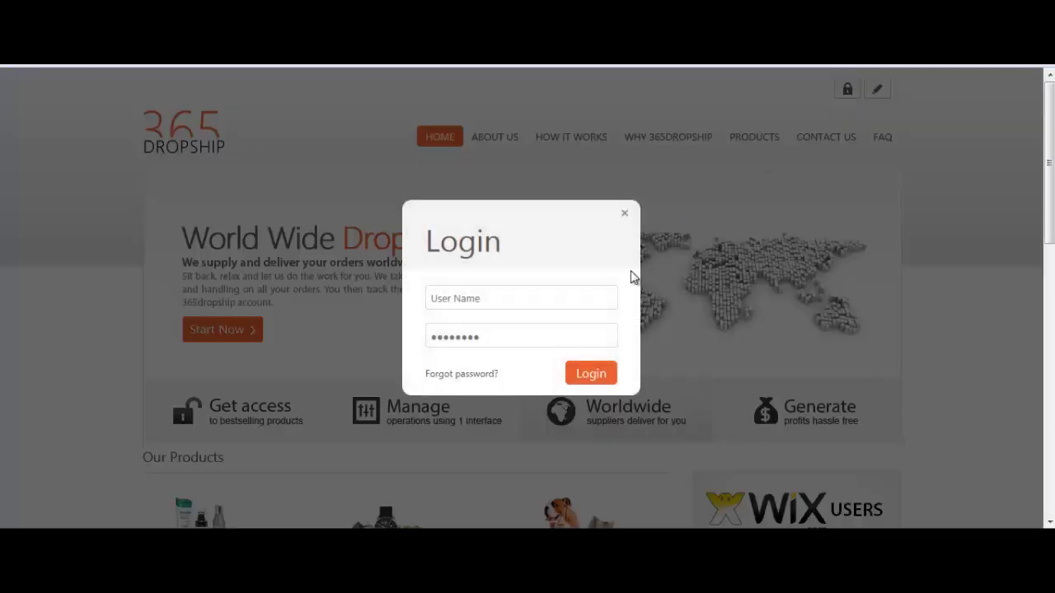
left_click(580, 306)
type("h")
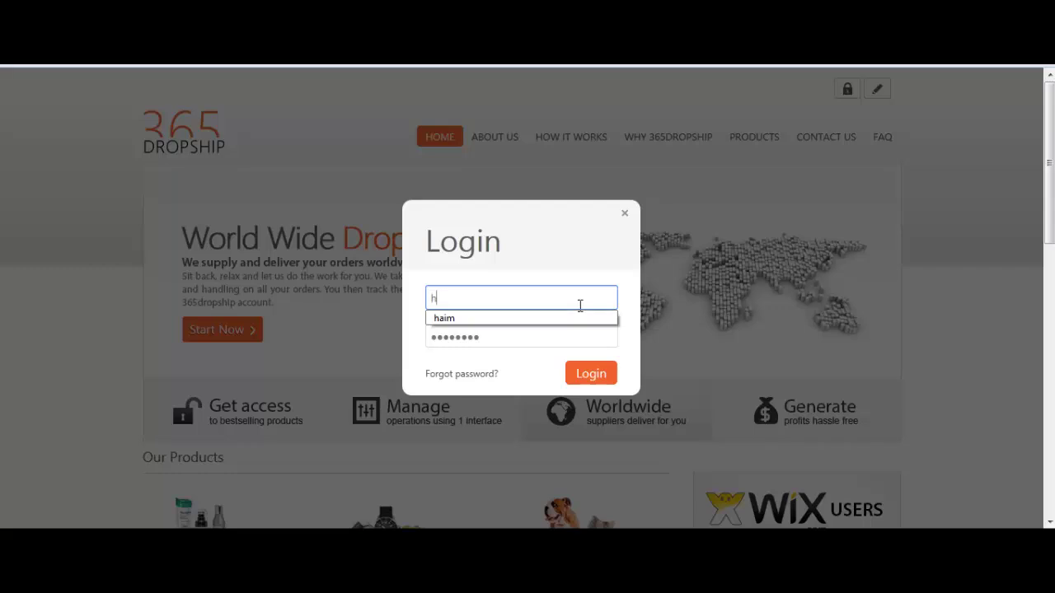
type("aim")
key("Tab")
type("••••••")
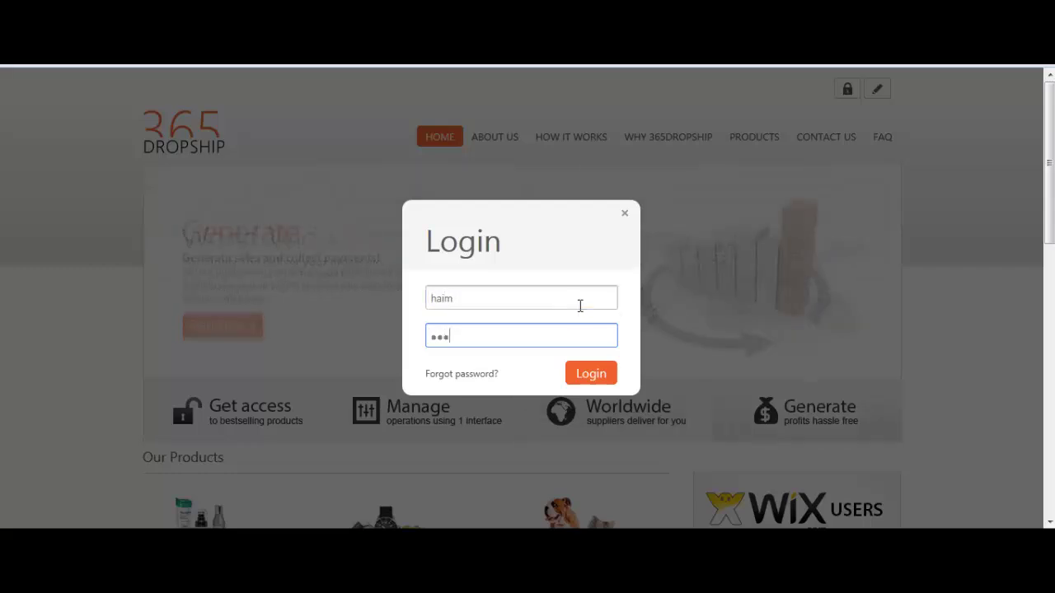
type("•")
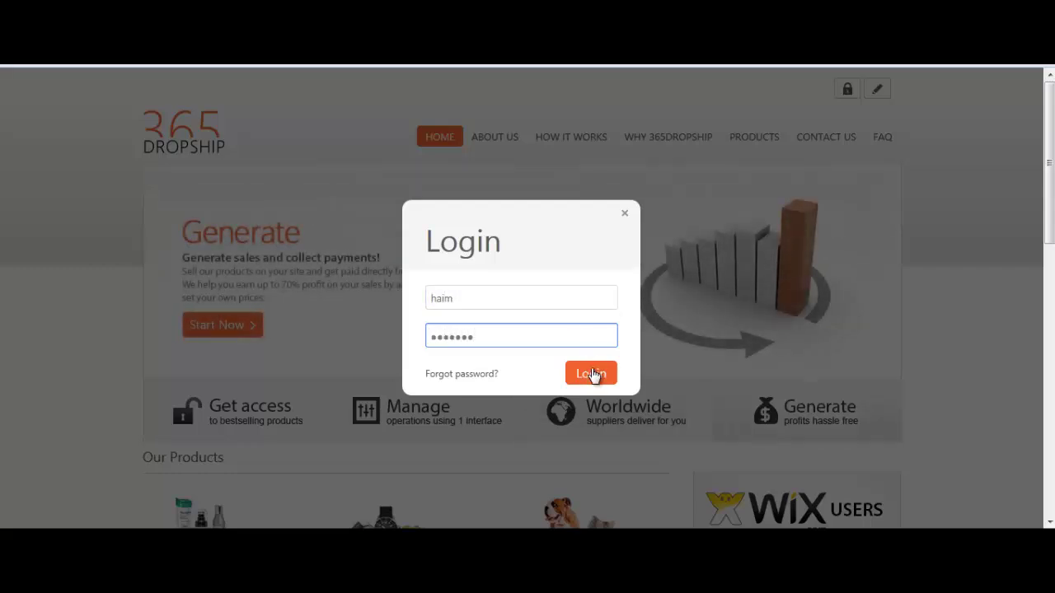
left_click(592, 373)
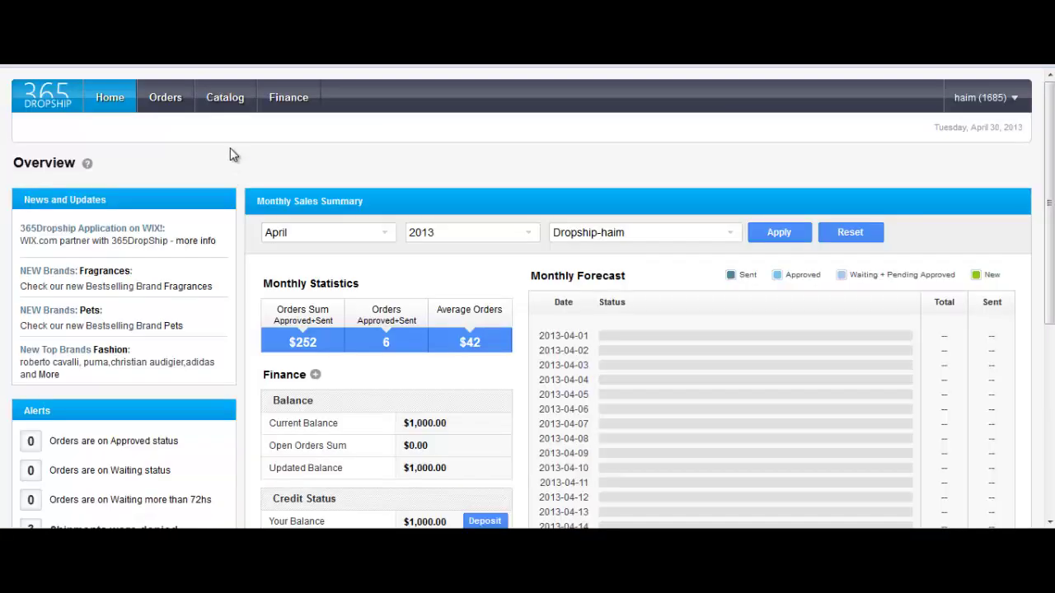
Show the Catalog's Fashion > Women's Fashion > Pants & Jeans listing.
left_click(223, 105)
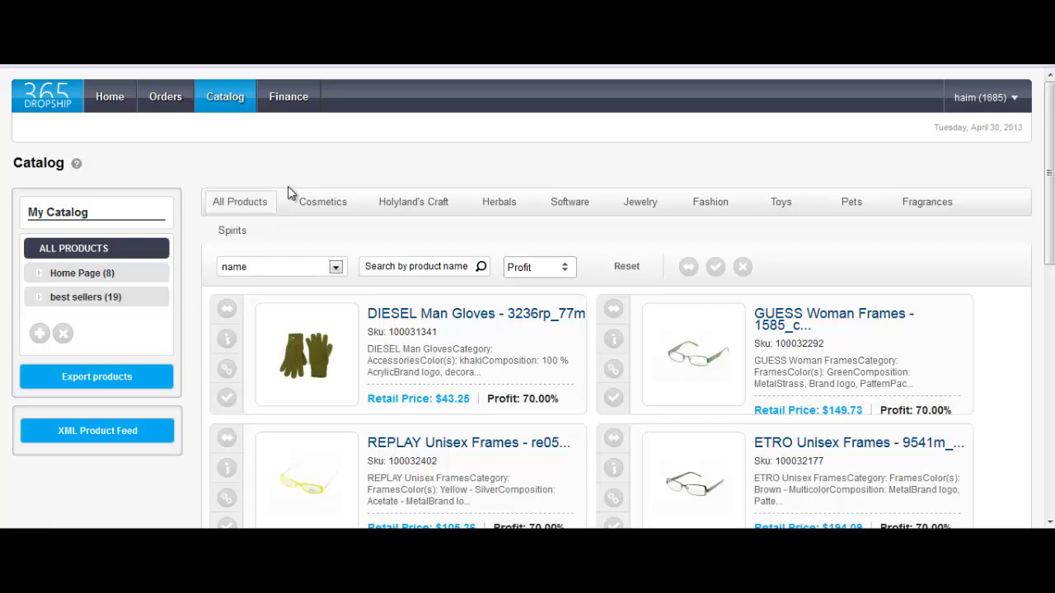
mouse_move(330, 207)
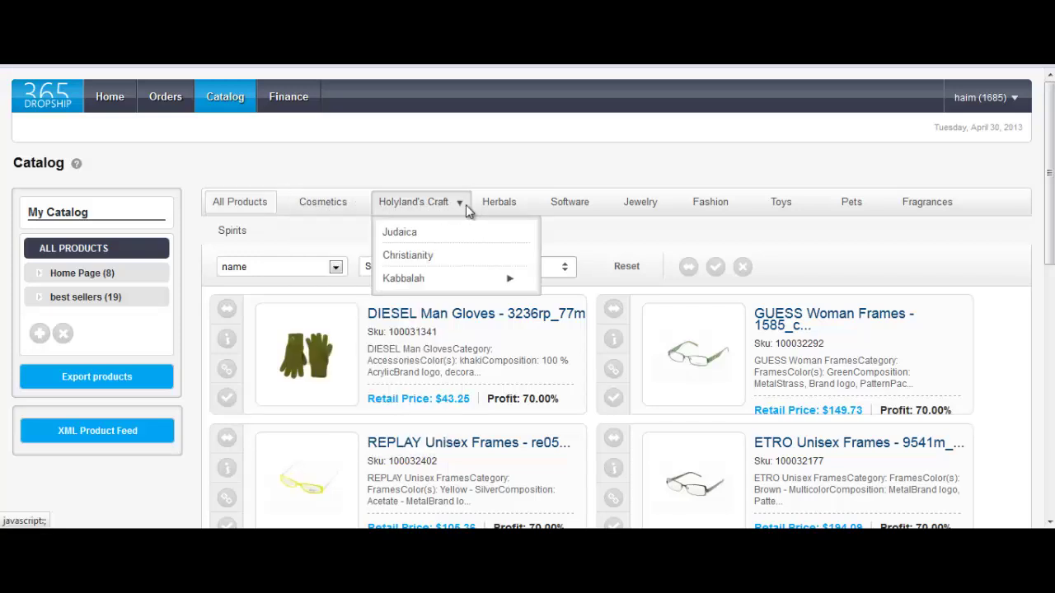
mouse_move(564, 212)
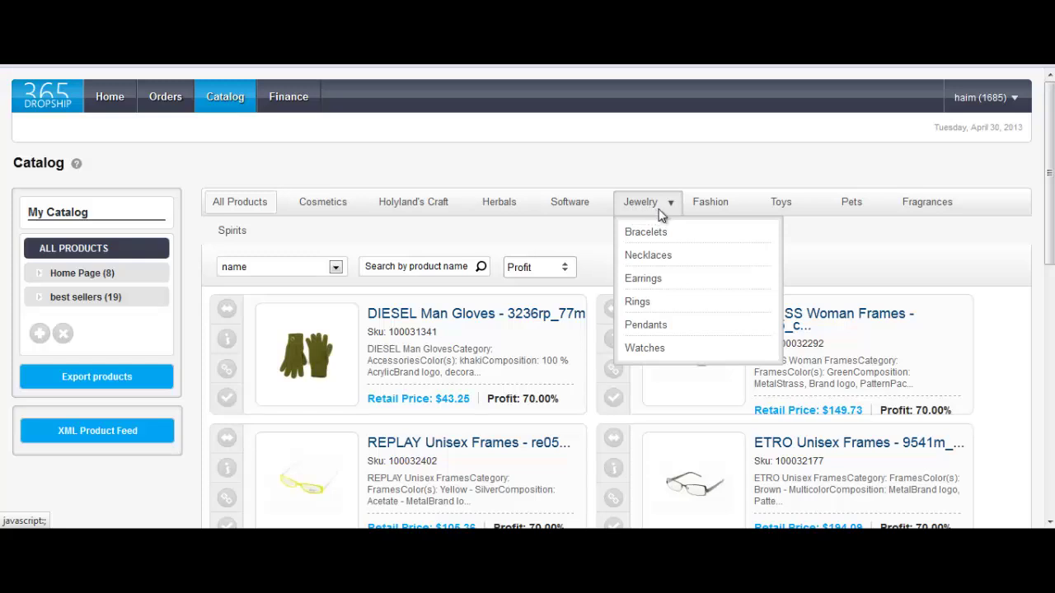
mouse_move(710, 206)
mouse_move(730, 236)
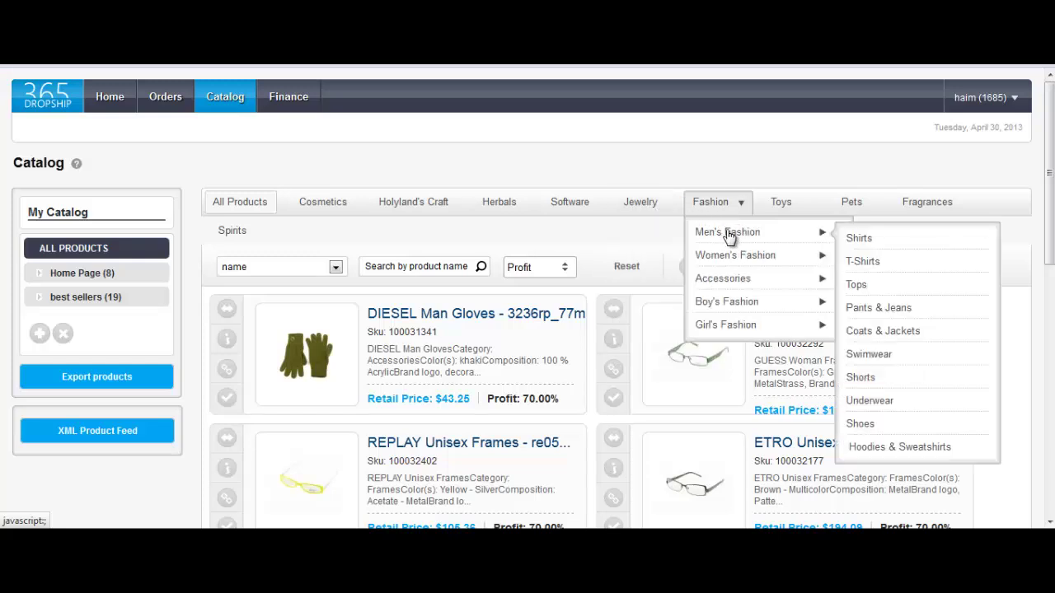
left_click(866, 287)
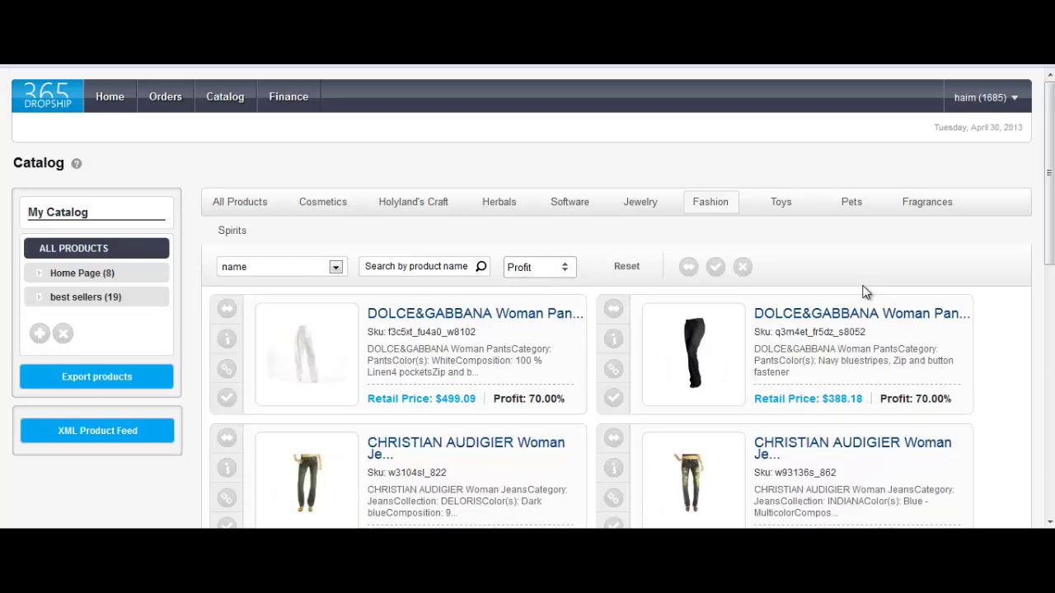
scroll(864, 292, "down", 2)
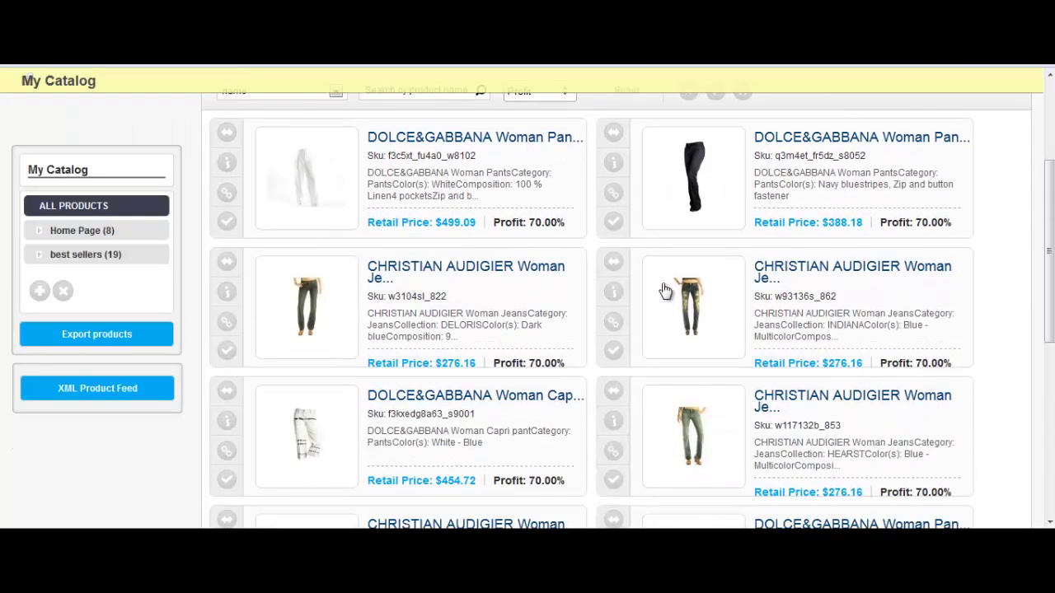
left_click(614, 293)
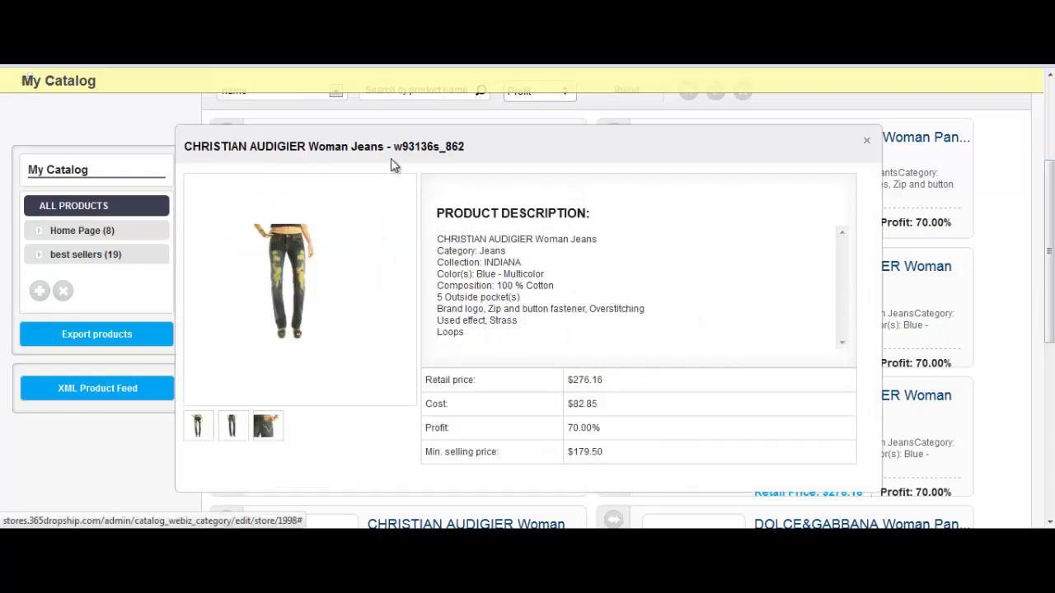
left_click_drag(188, 147, 468, 149)
left_click(468, 149)
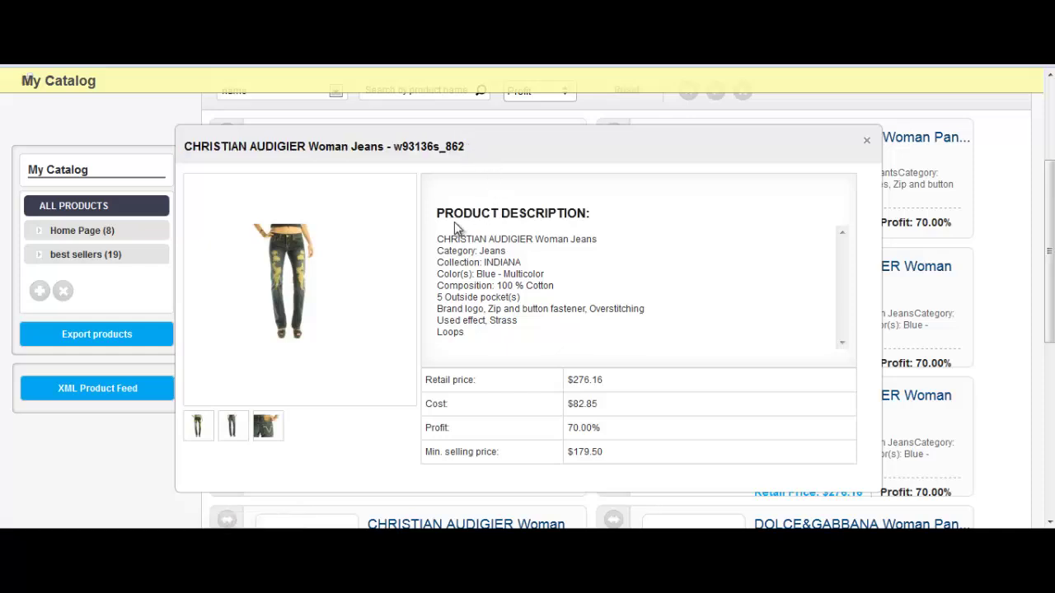
left_click_drag(448, 212, 554, 335)
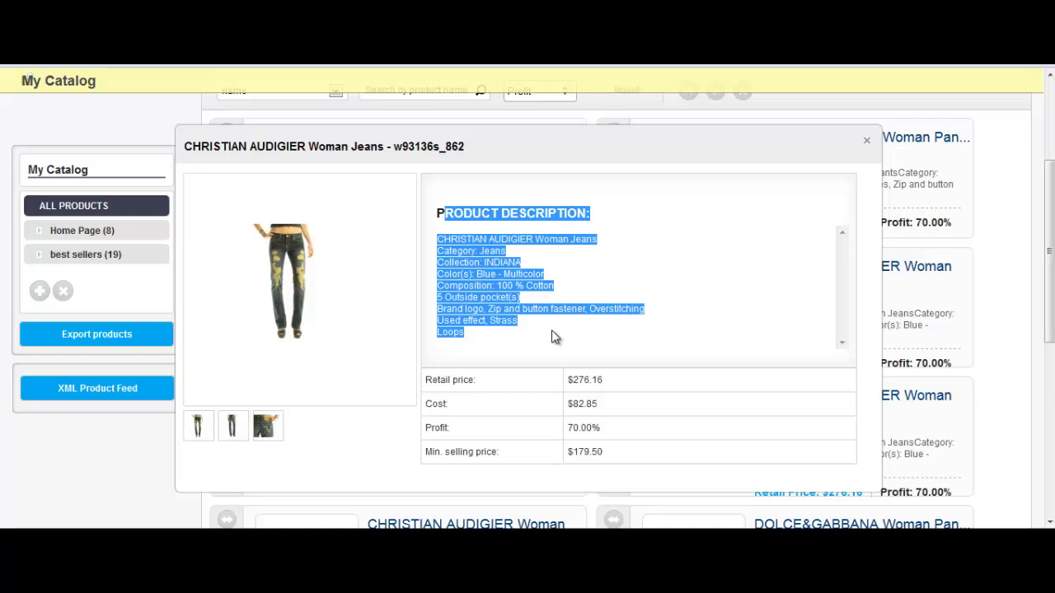
left_click(553, 384)
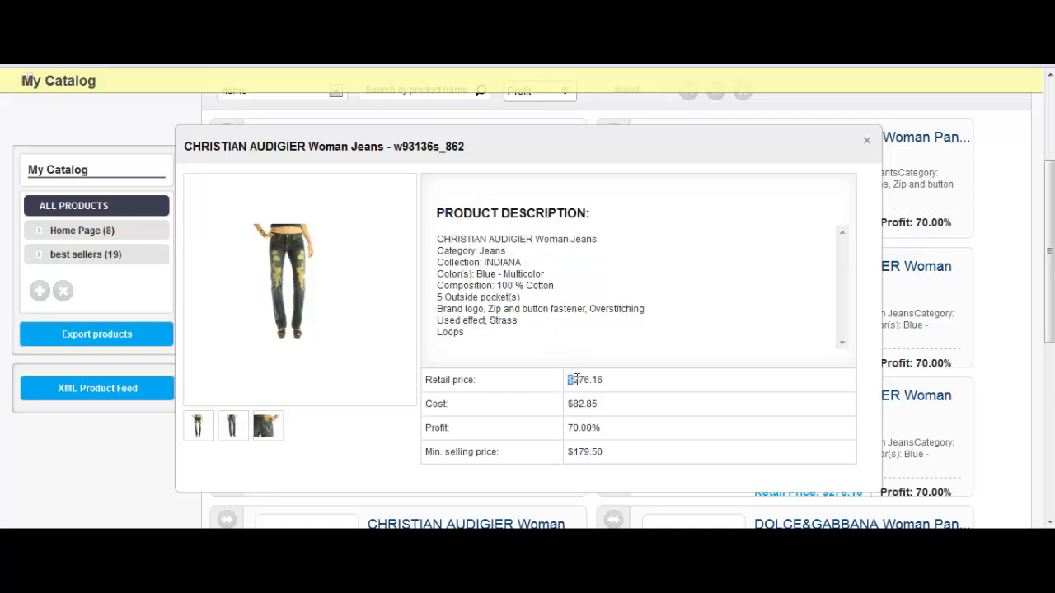
left_click_drag(576, 379, 606, 385)
left_click_drag(567, 405, 604, 434)
scroll(600, 407, "down", 1)
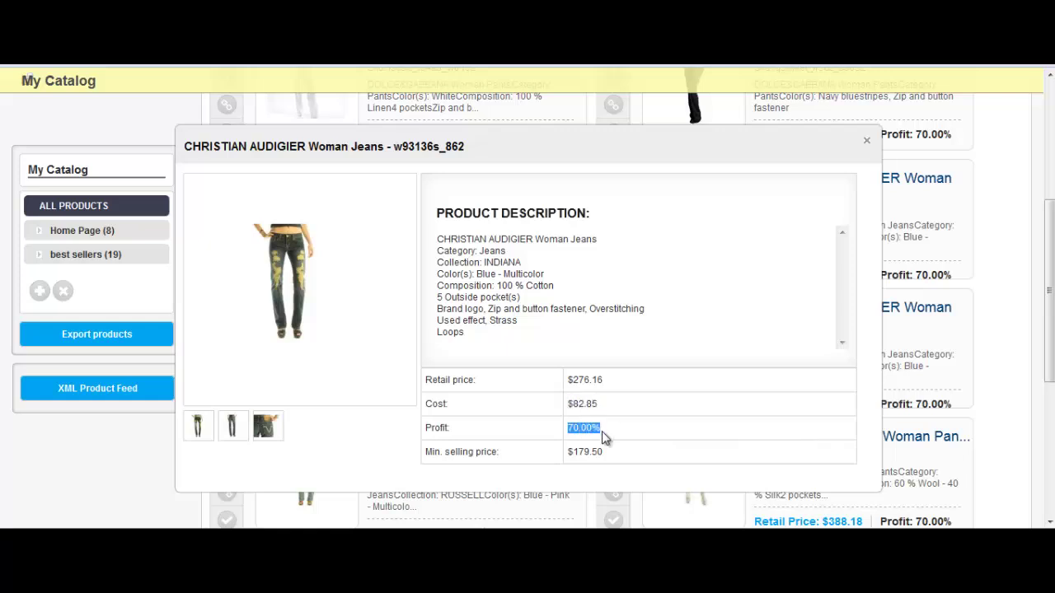
left_click_drag(569, 453, 604, 454)
left_click(866, 141)
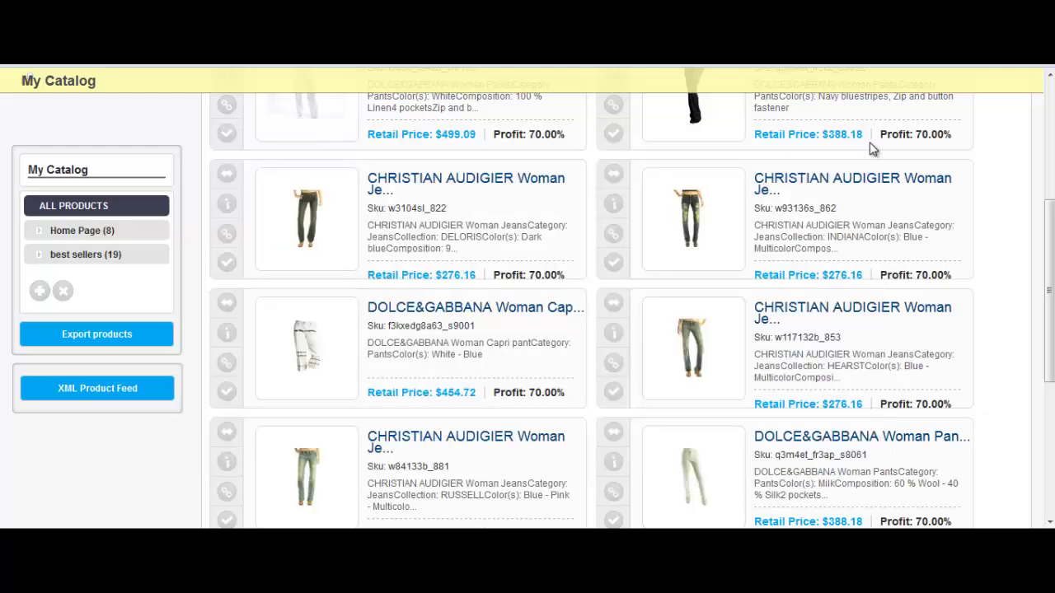
Apply a Profit filter from 30% to 70% to the Fashion listing.
scroll(760, 247, "up", 2)
scroll(760, 251, "up", 2)
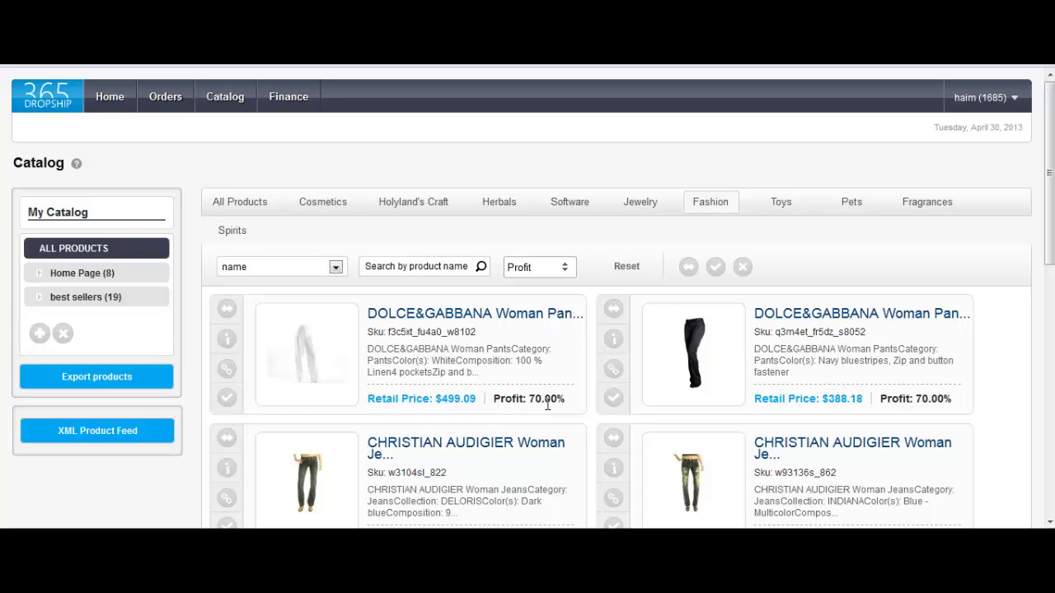
scroll(547, 404, "down", 1)
left_click(565, 180)
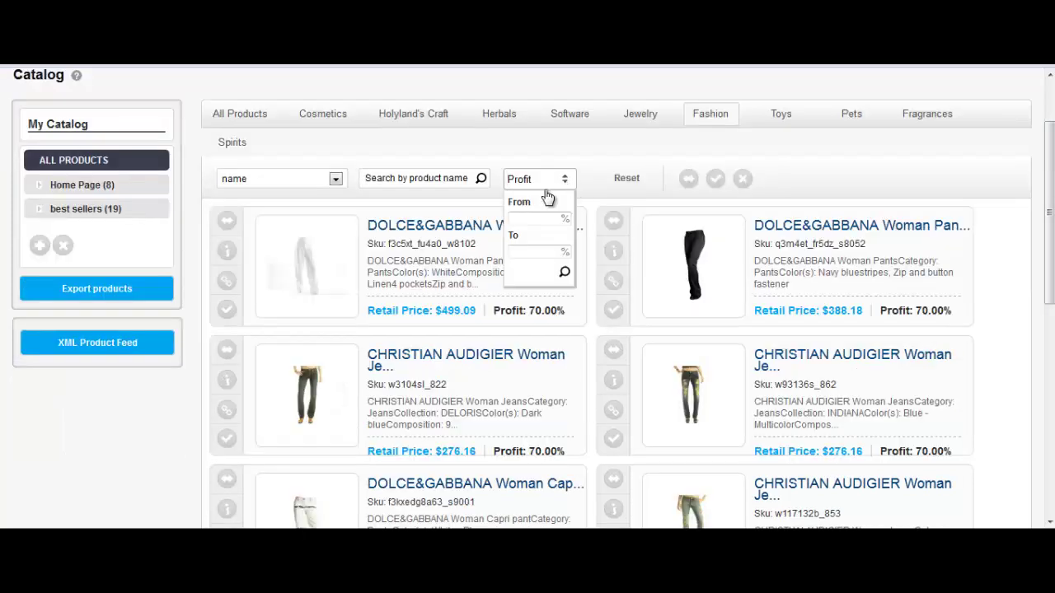
left_click(527, 220)
type("30")
left_click(565, 272)
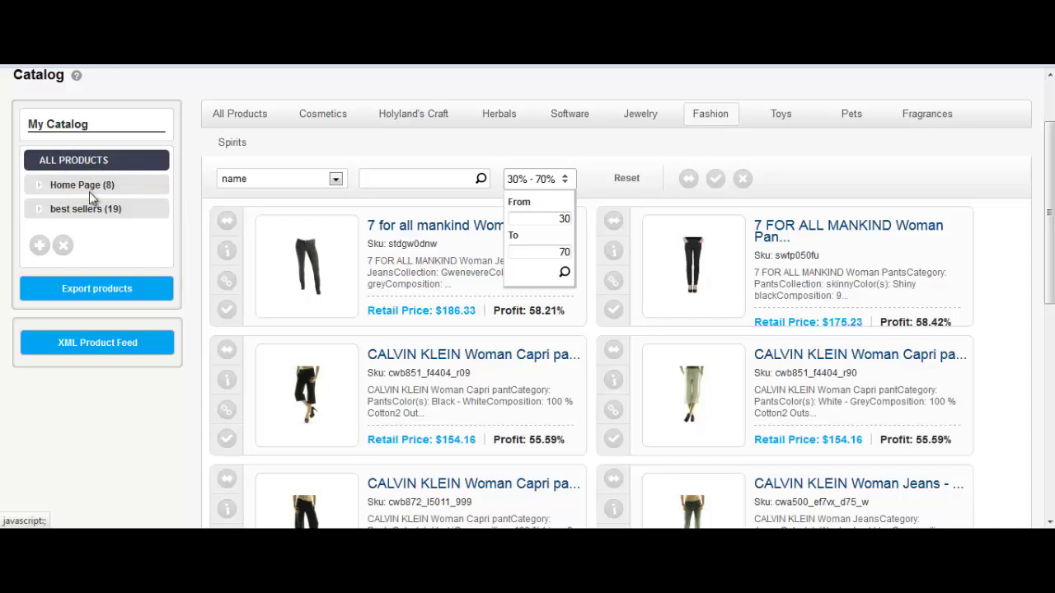
Create a new Fashion category in My Catalog.
left_click(37, 251)
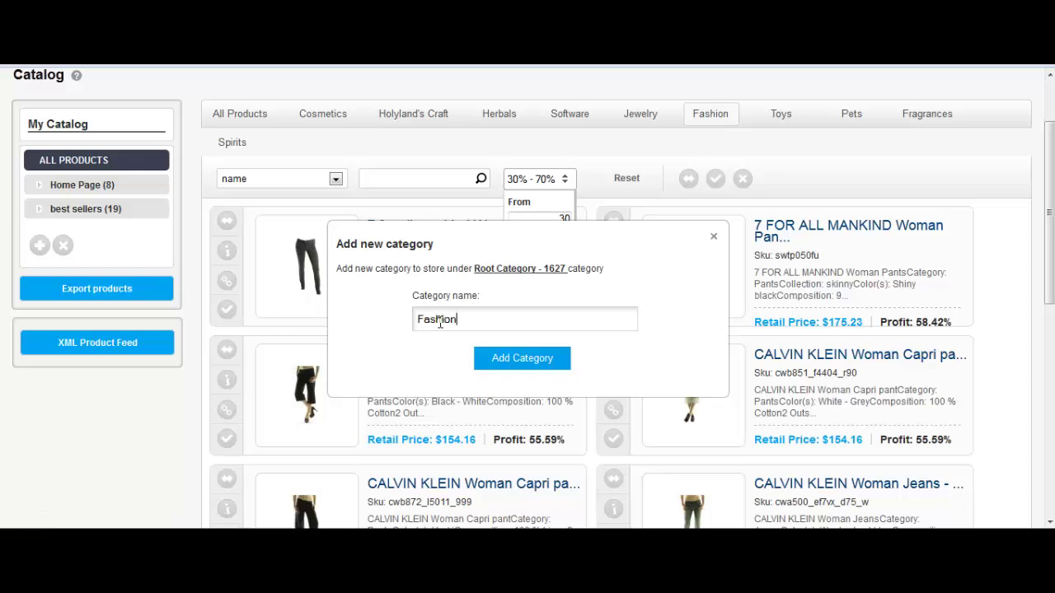
left_click(504, 358)
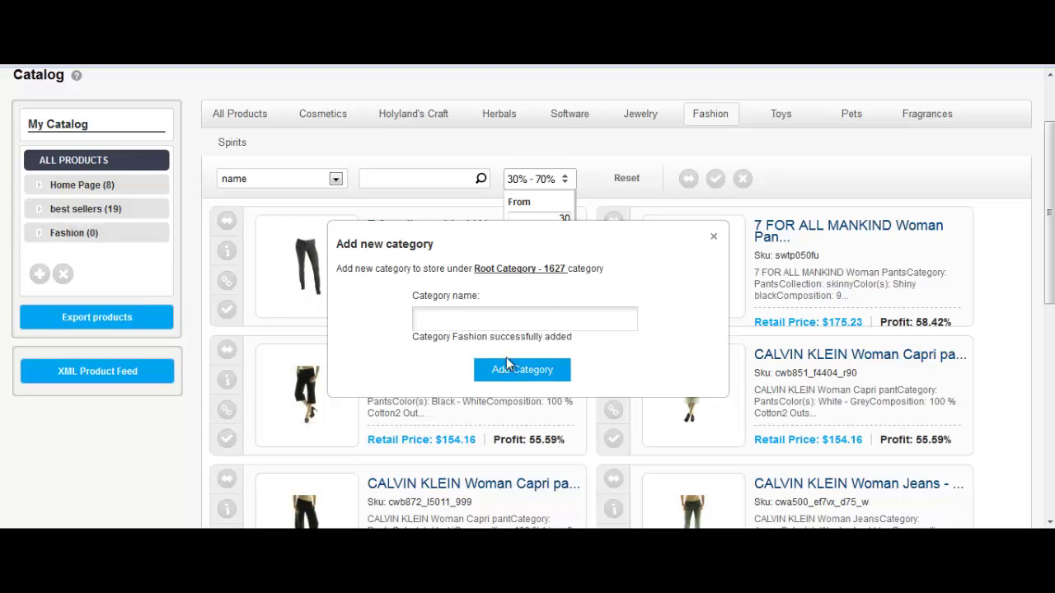
left_click(713, 238)
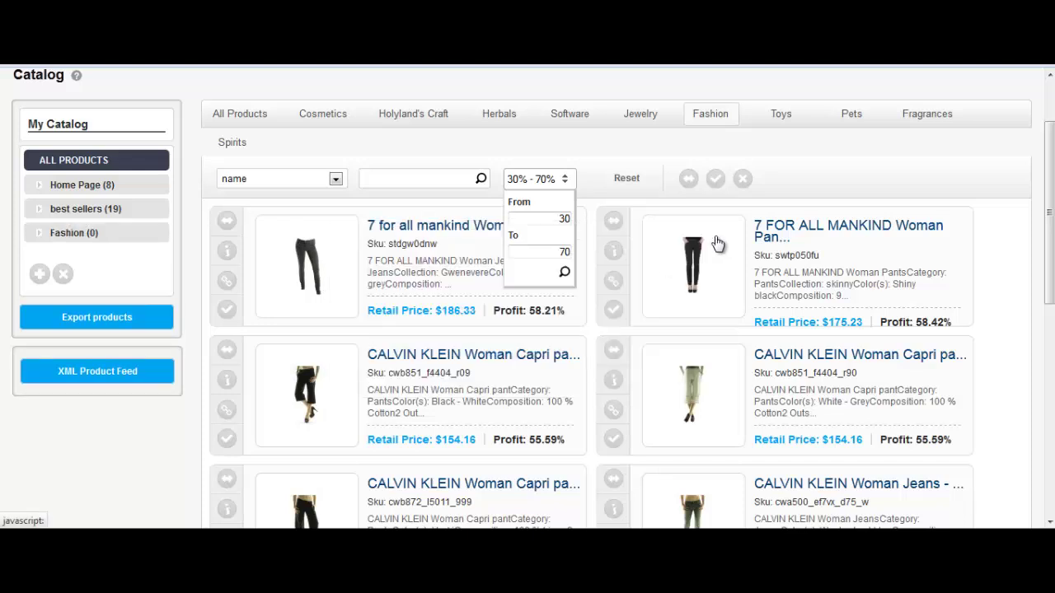
Add the Calvin Klein Capri pants to Fashion, then remove its Root Category/Fashion link.
left_click(566, 180)
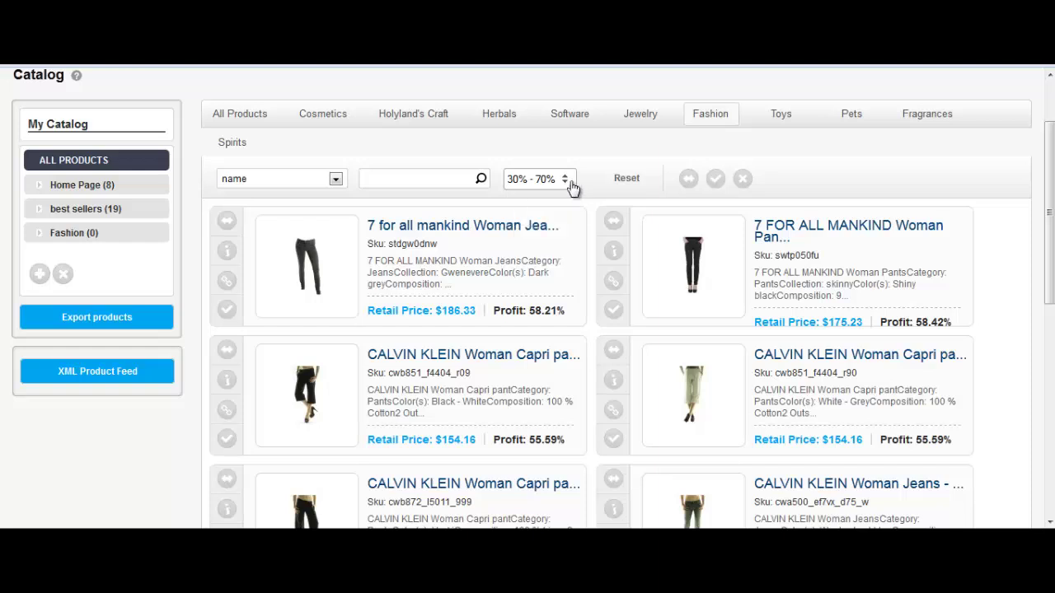
left_click_drag(226, 349, 99, 241)
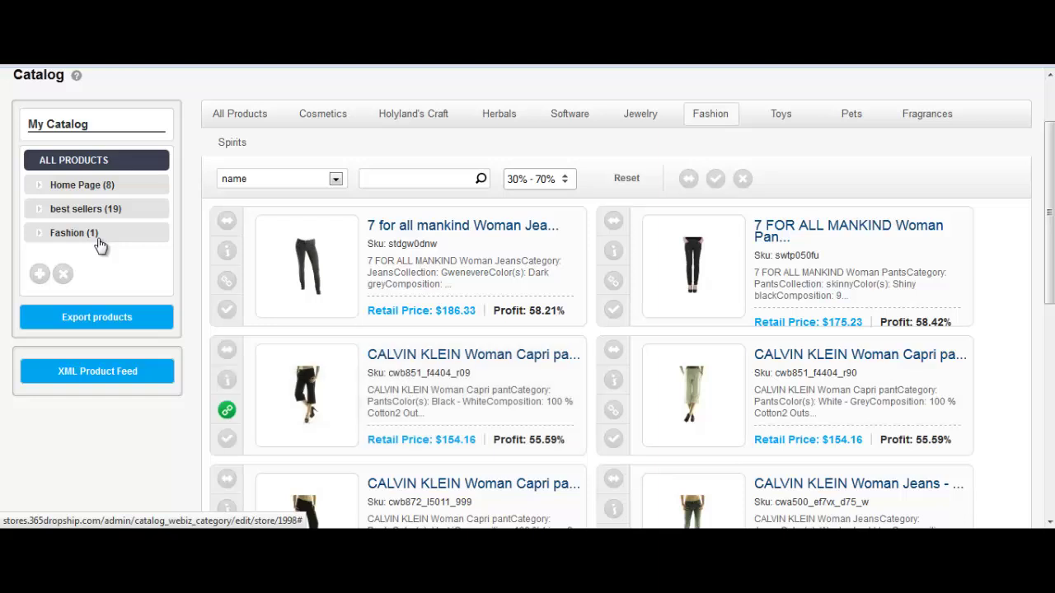
left_click(227, 411)
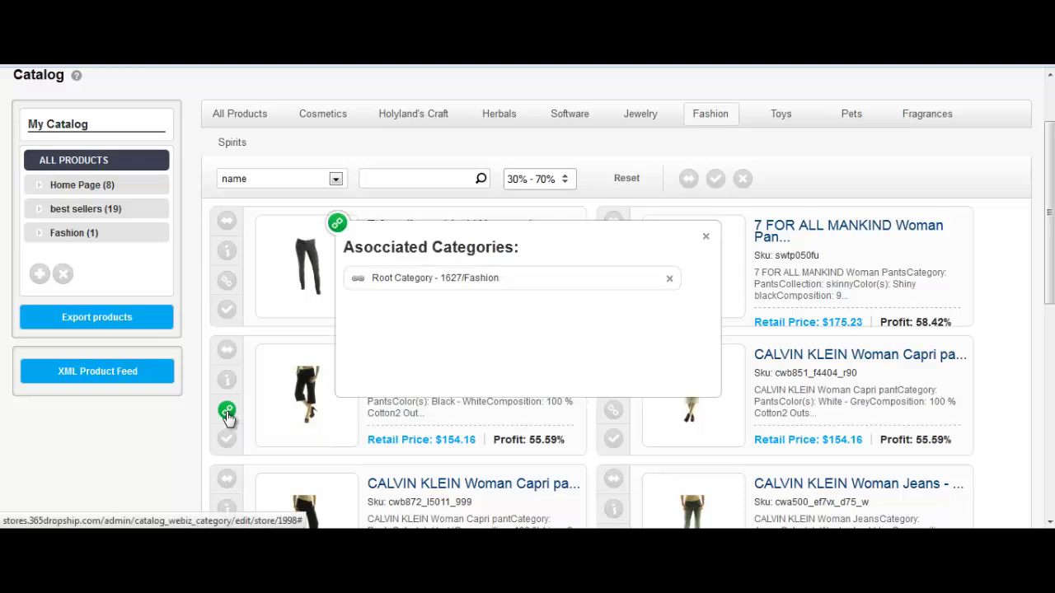
left_click(669, 281)
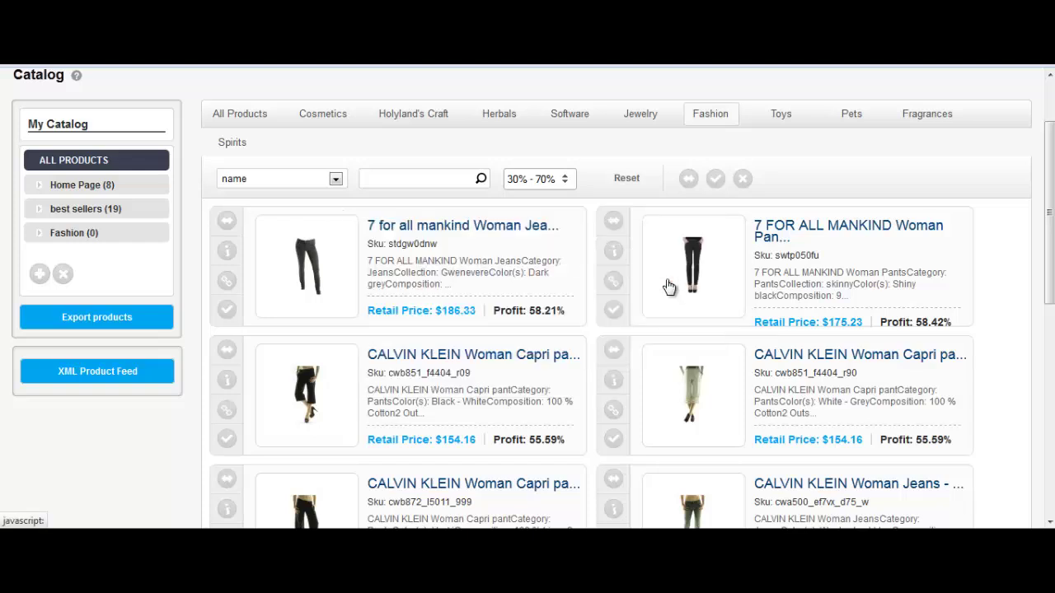
Check the Capri pants, Calvin Klein jeans and left-column products as the selection.
scroll(668, 287, "down", 3)
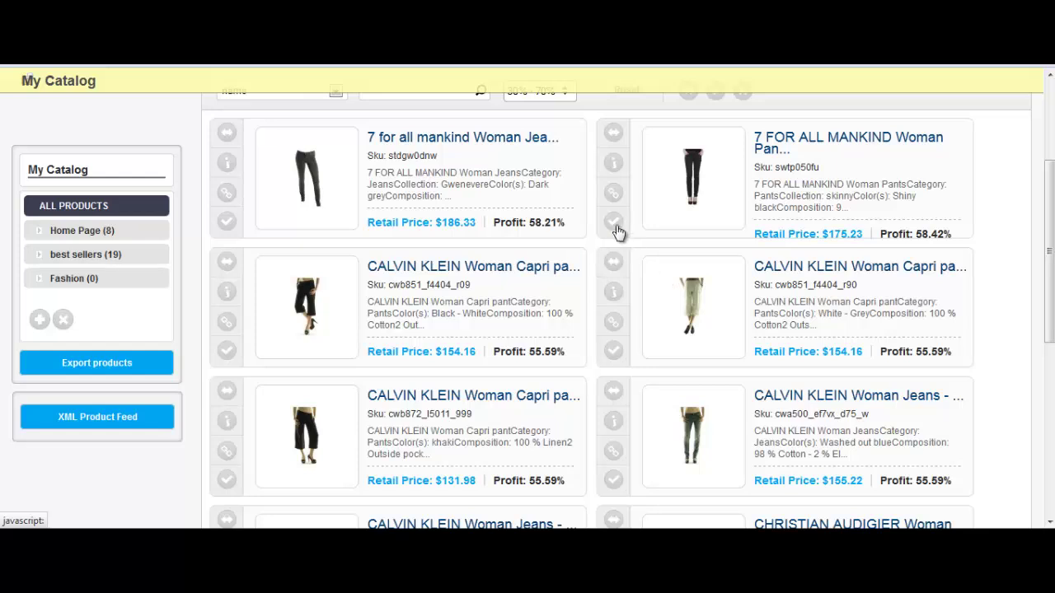
left_click(613, 352)
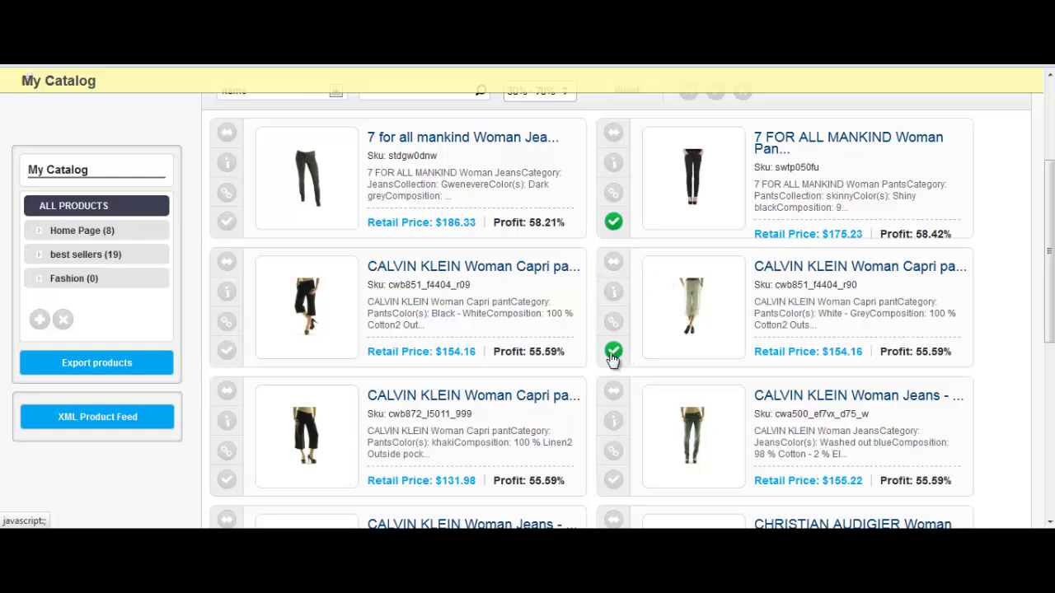
left_click(613, 480)
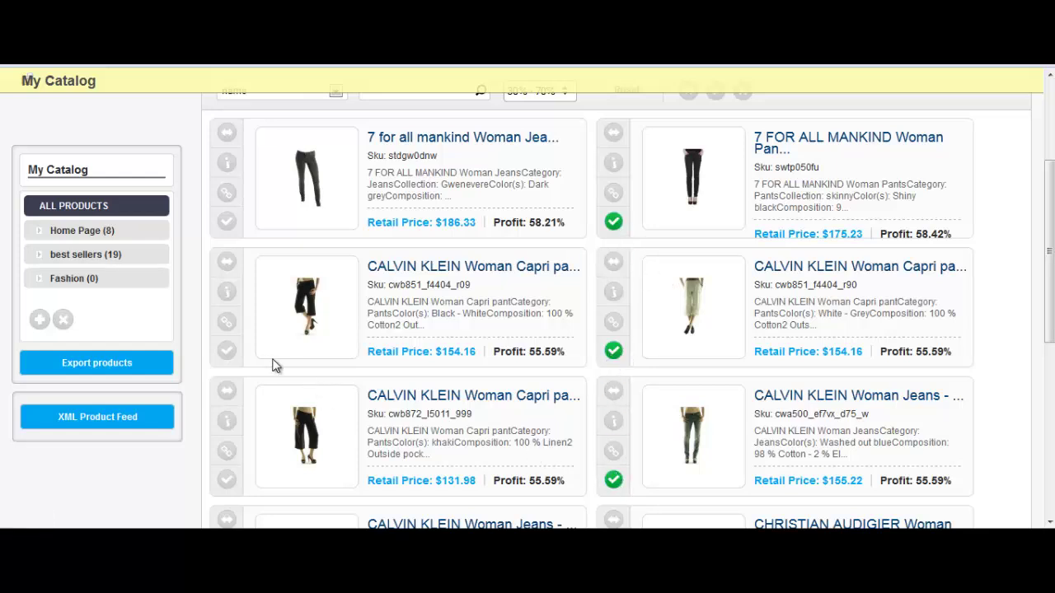
left_click(228, 352)
left_click(226, 221)
left_click(227, 479)
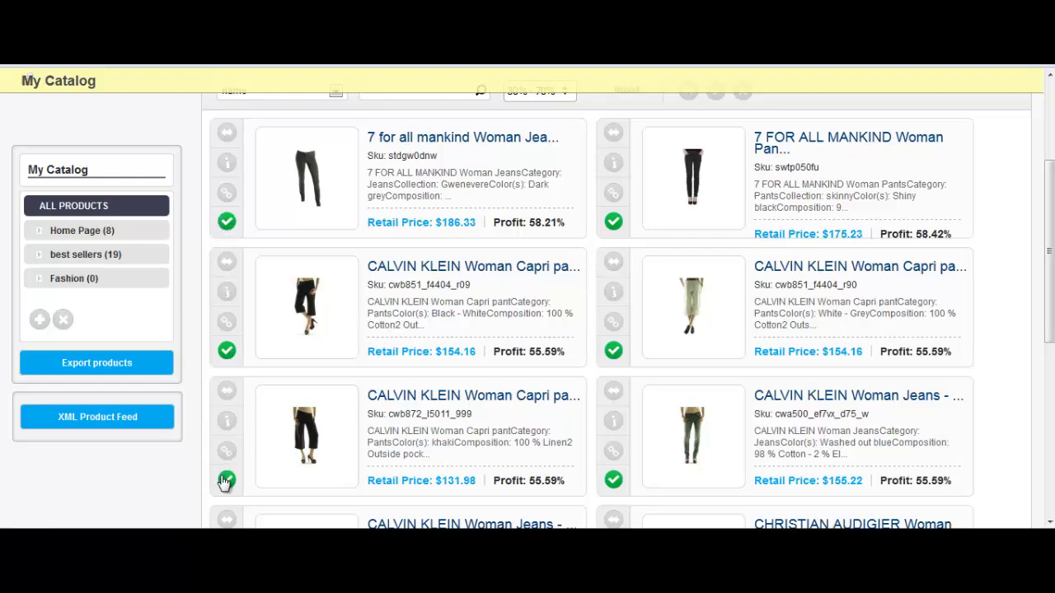
scroll(274, 453, "up", 3)
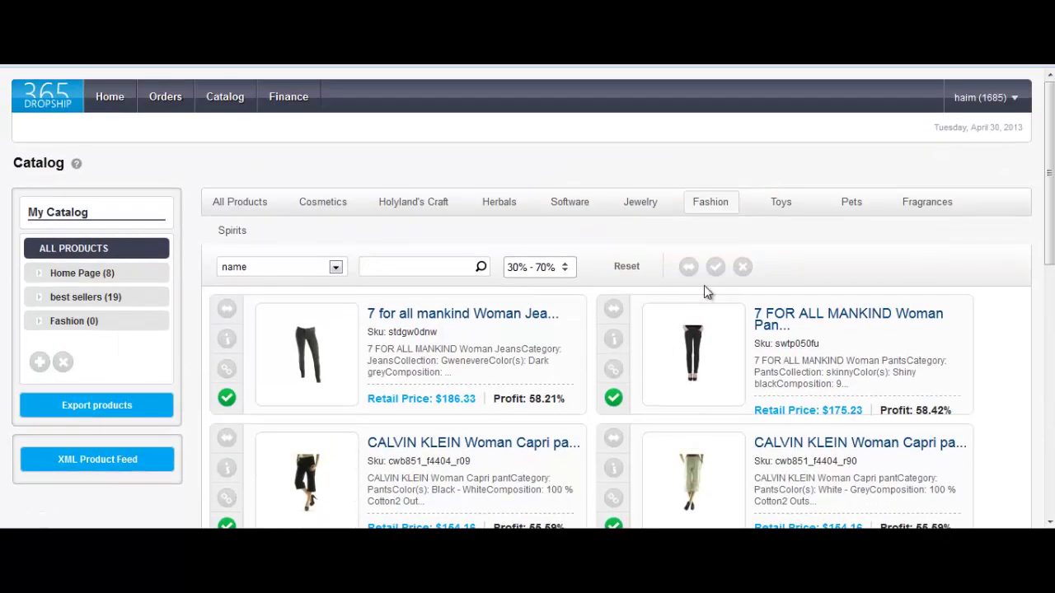
left_click(716, 268)
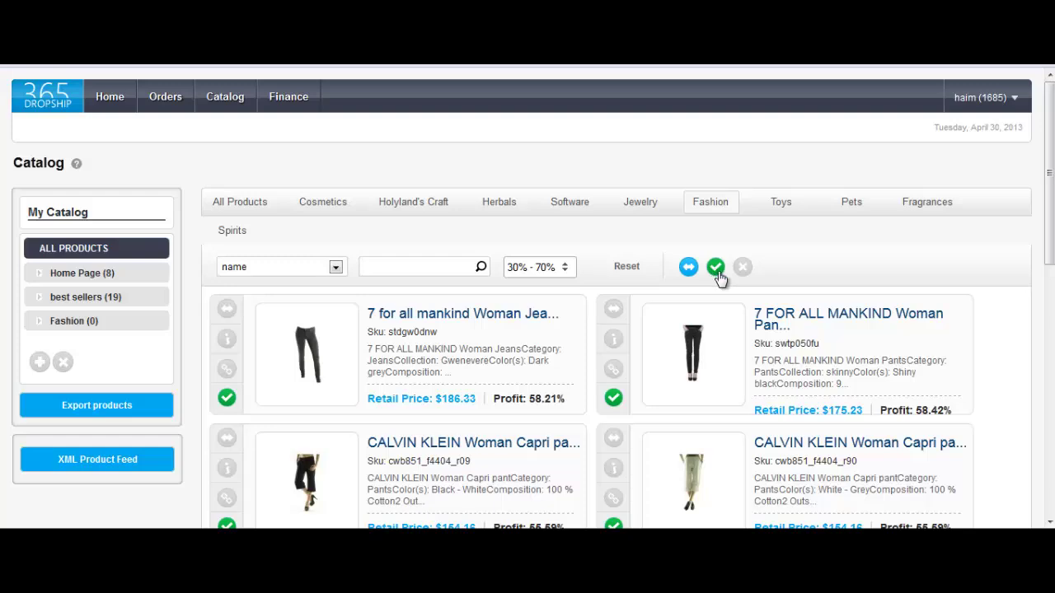
Link the ten selected products to the Fashion category.
scroll(771, 308, "down", 1)
scroll(771, 307, "down", 10)
scroll(766, 306, "up", 11)
left_click_drag(688, 265, 115, 320)
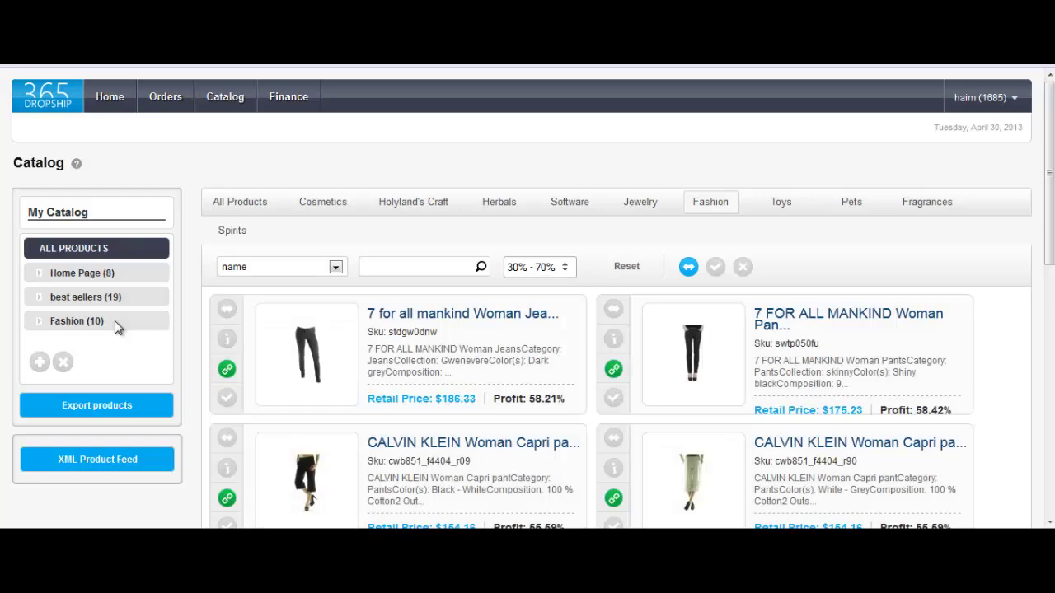
Export the catalog products as products.csv and open it in Excel.
scroll(120, 328, "down", 1)
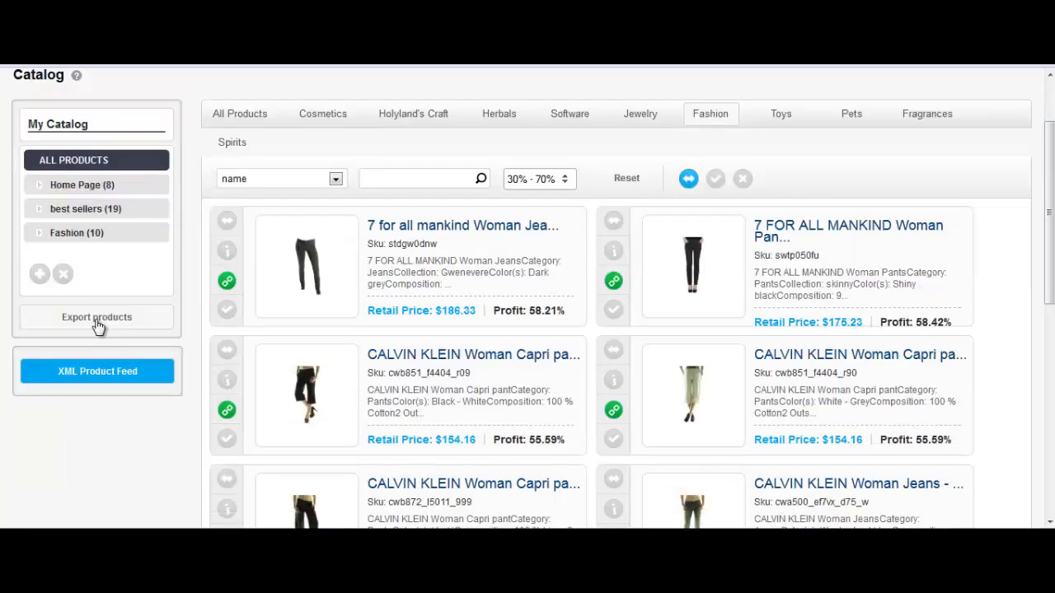
left_click(93, 322)
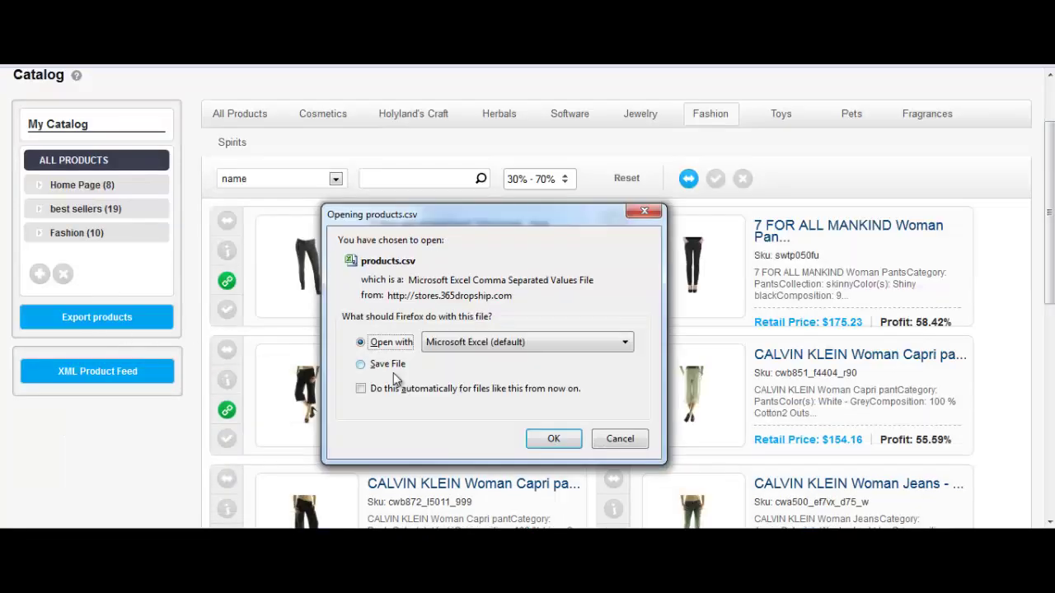
left_click(567, 445)
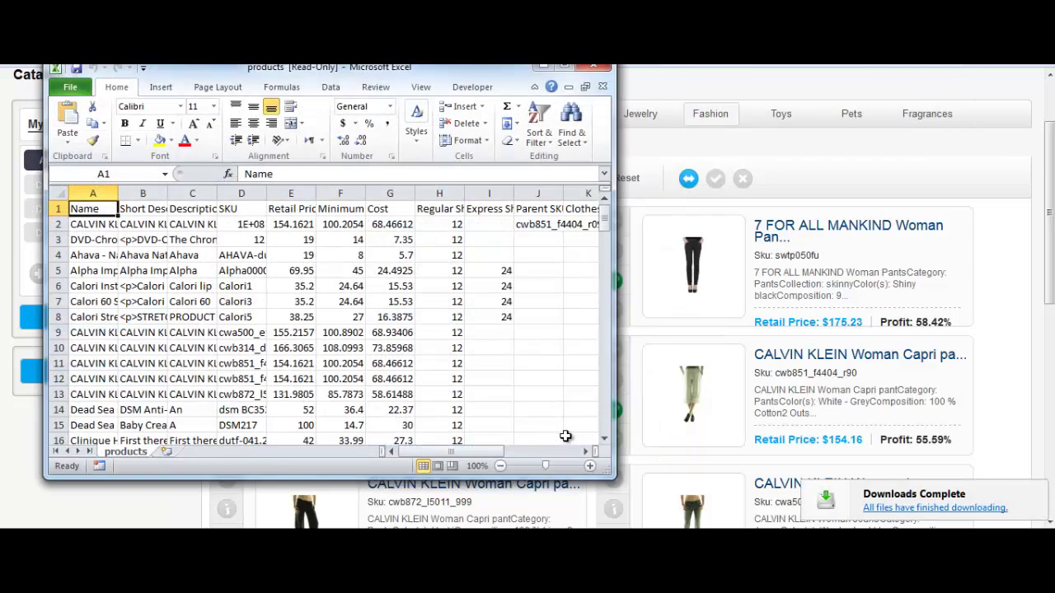
Maximize Excel and review the Short Description, Description, SKU and Size (W27) columns.
left_click(565, 67)
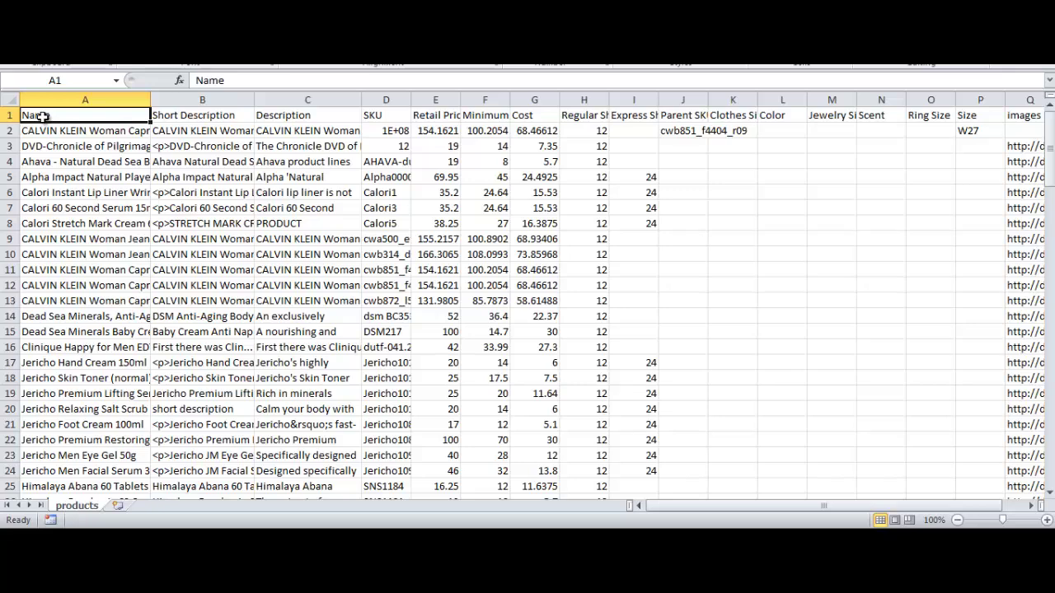
left_click(168, 116)
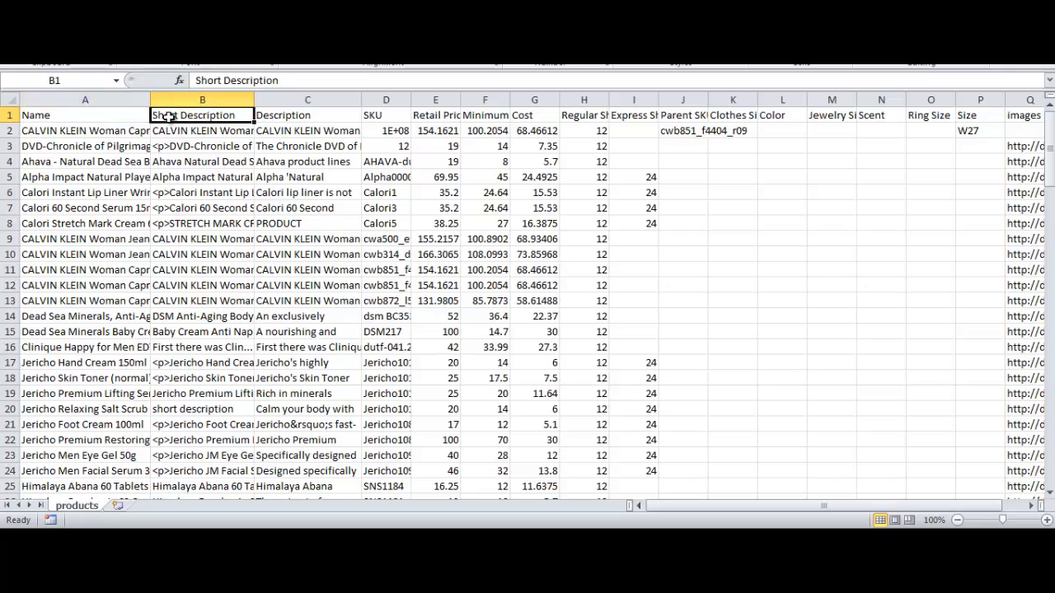
left_click(277, 117)
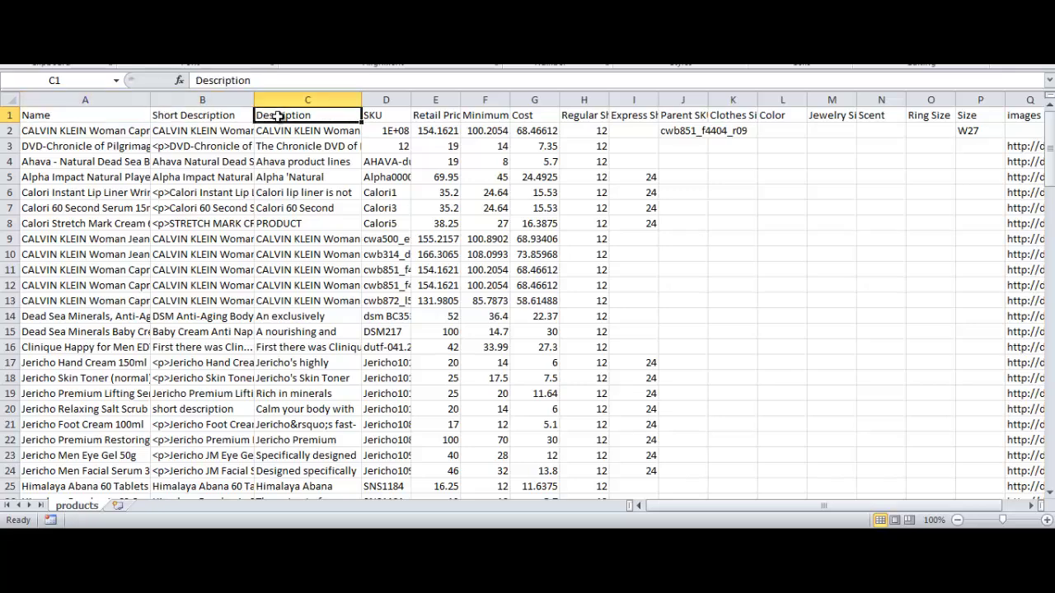
left_click(378, 117)
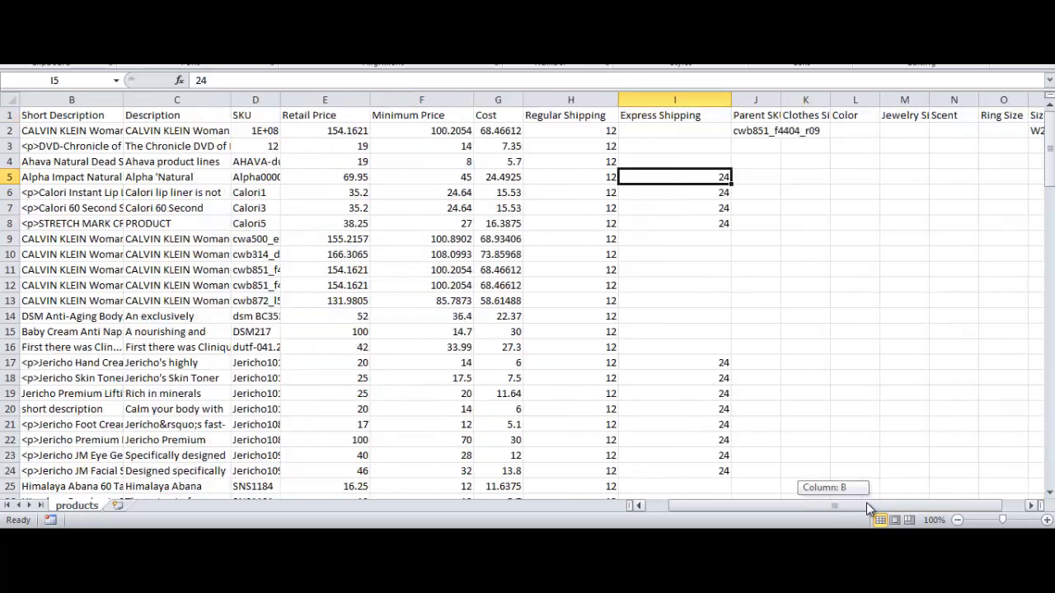
mouse_move(866, 503)
left_mouse_down()
mouse_move(894, 506)
mouse_move(841, 506)
mouse_move(884, 505)
left_mouse_up()
left_click(947, 131)
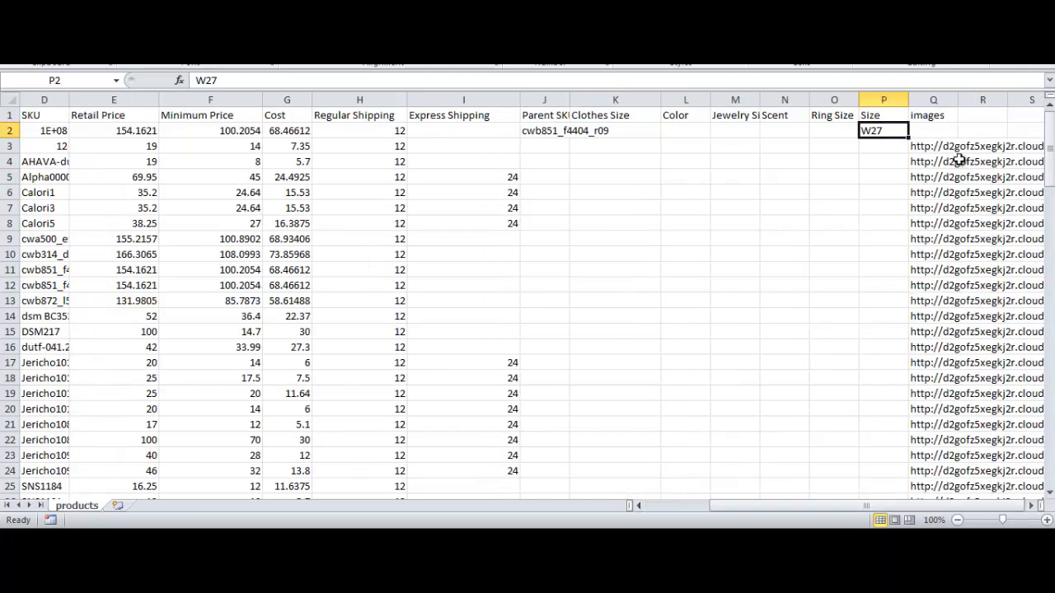
Inspect the semicolon-separated image URLs in cell Q3 of the images column.
left_click(928, 116)
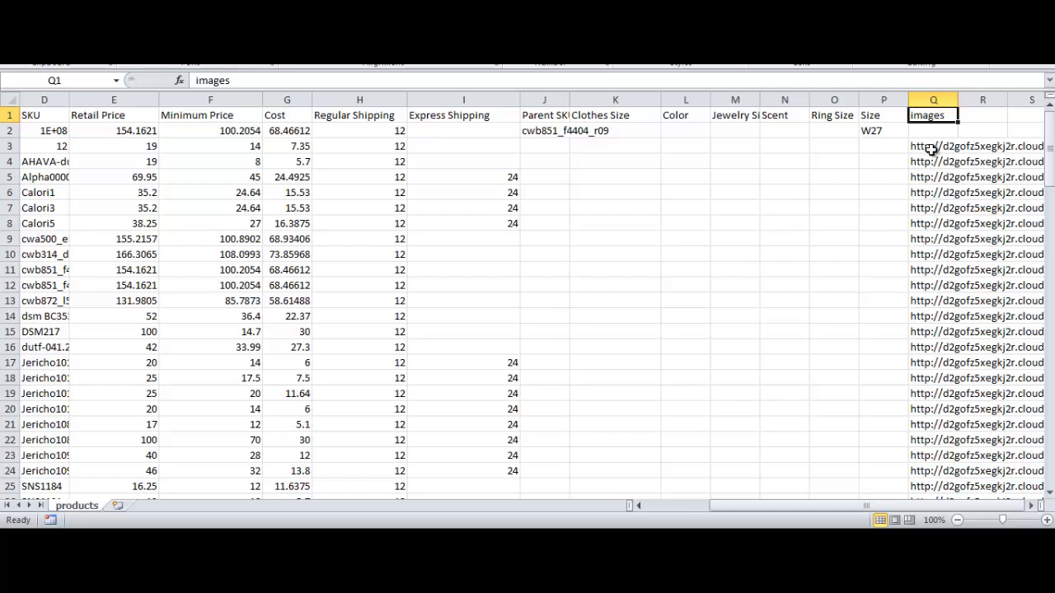
left_click(933, 146)
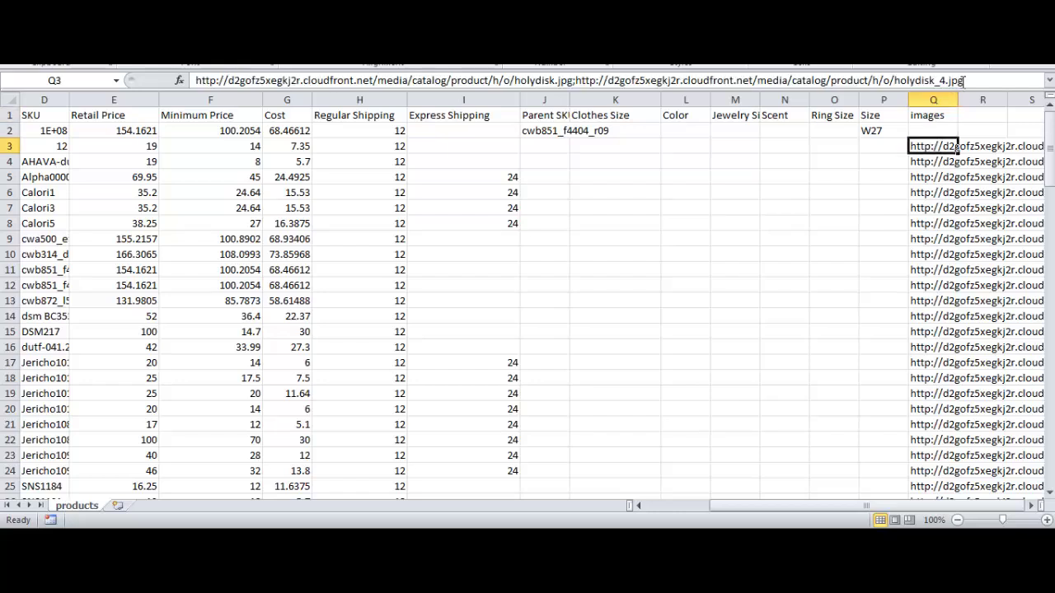
left_click(573, 79)
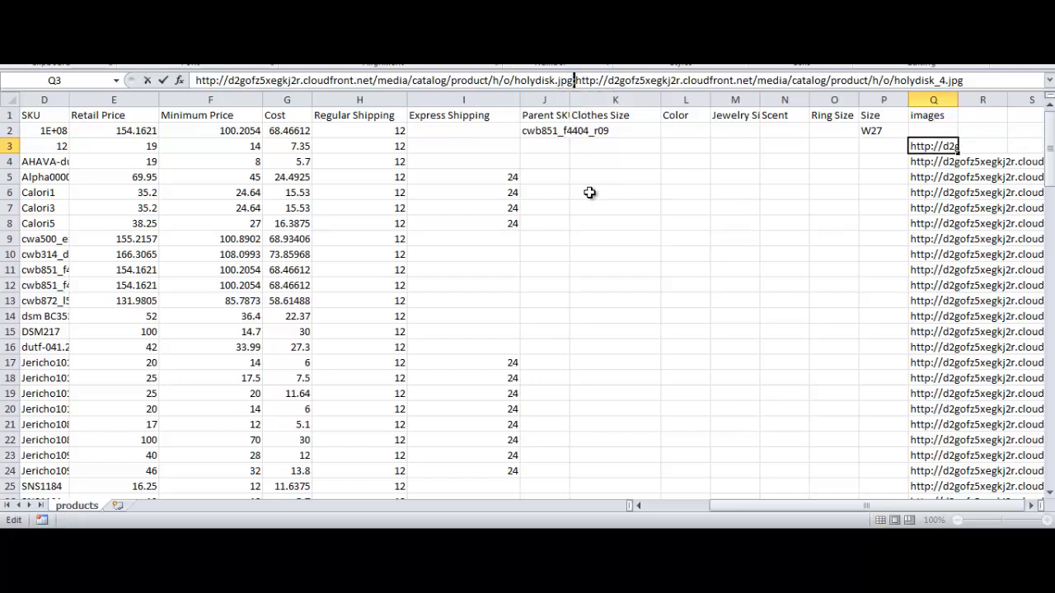
left_click(784, 238)
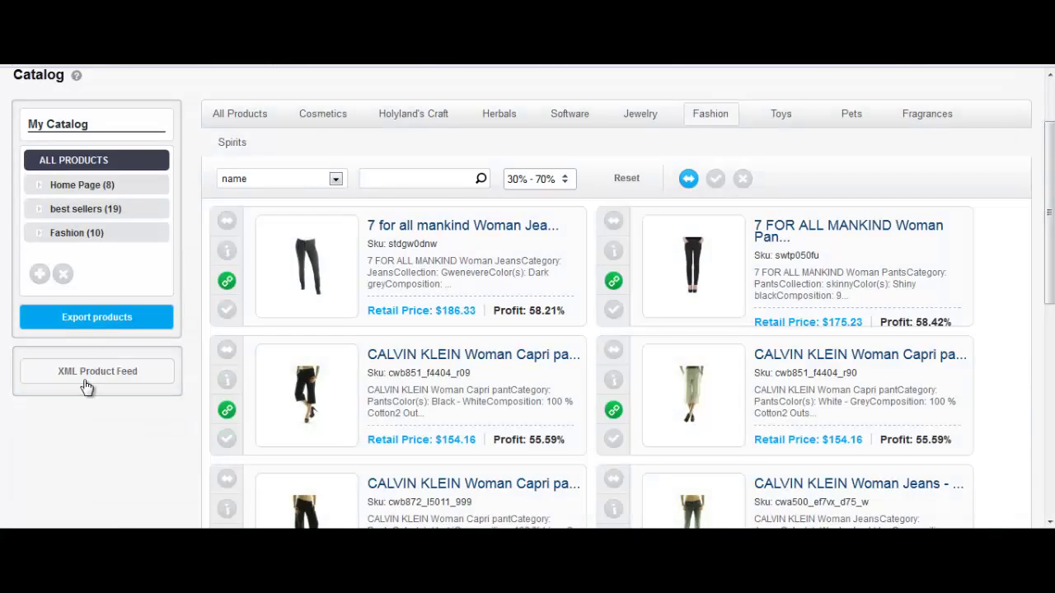
left_click(111, 378)
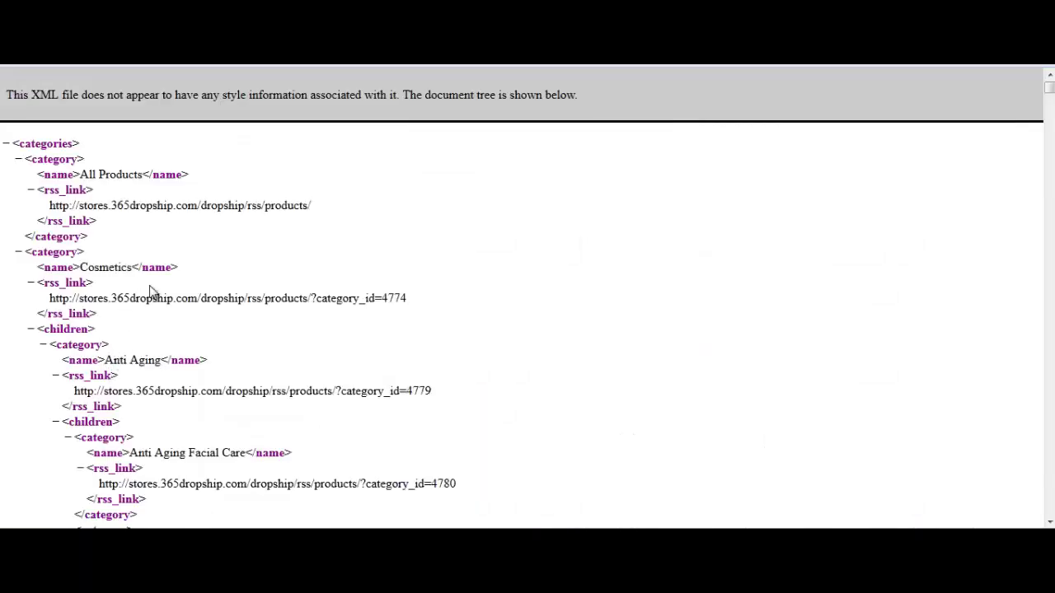
scroll(151, 280, "down", 8)
scroll(151, 278, "down", 7)
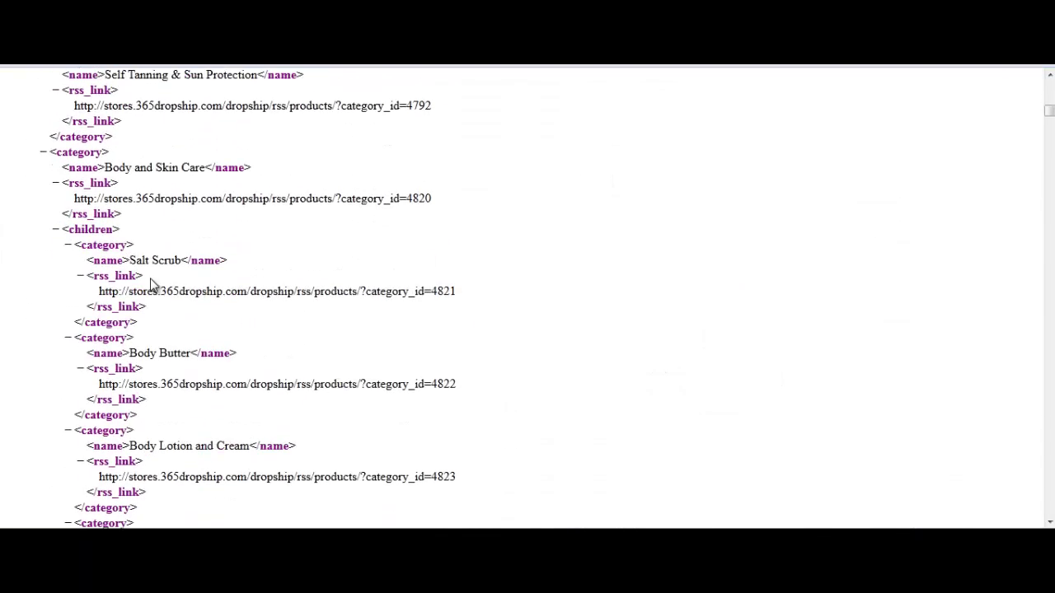
scroll(182, 292, "up", 15)
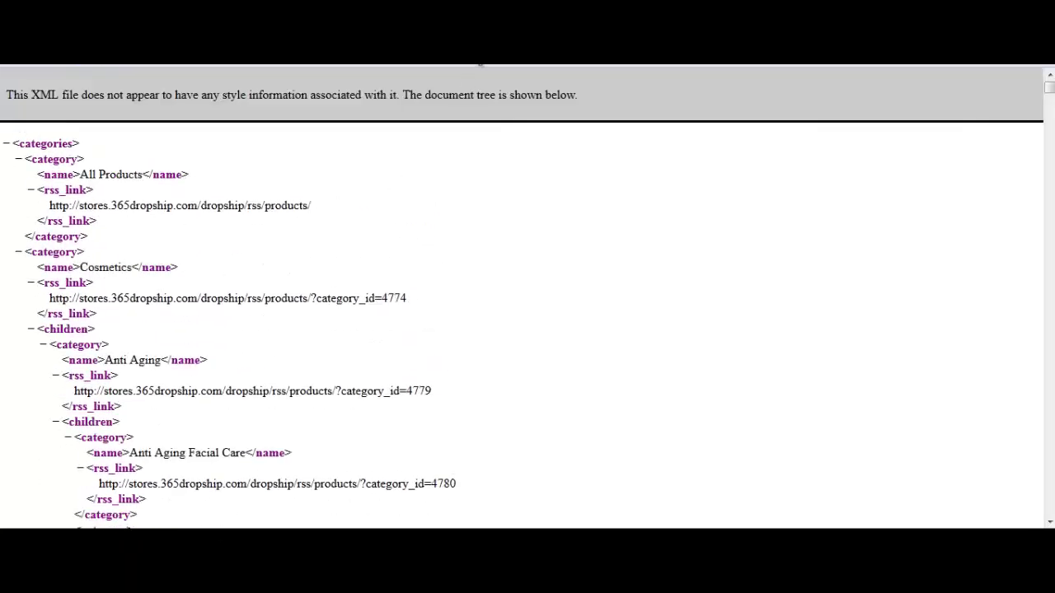
key("alt+Left")
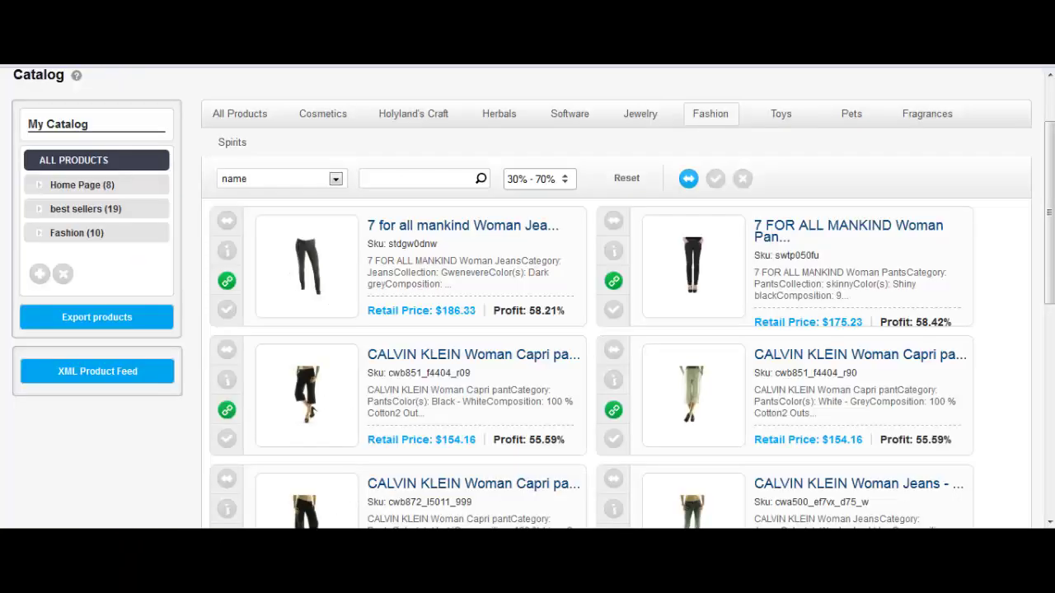